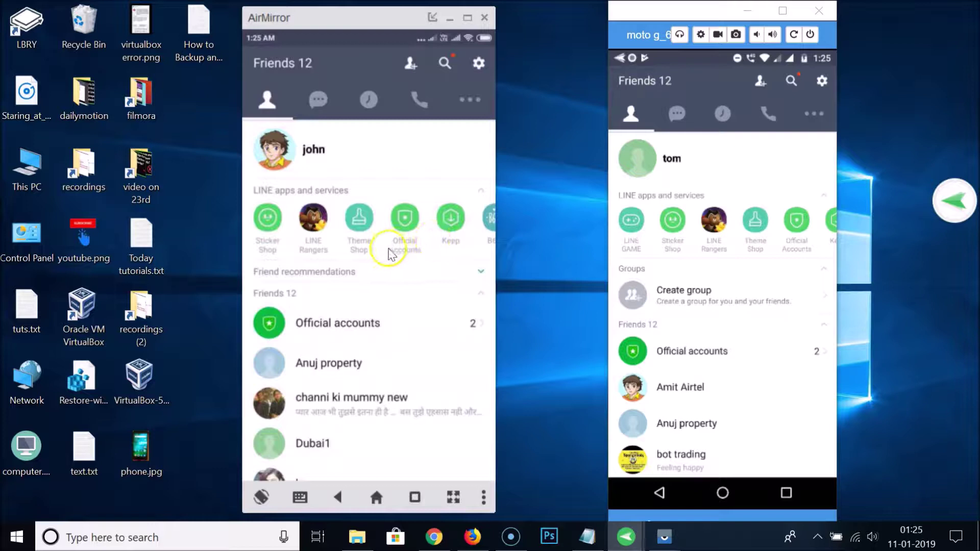
left_click(405, 219)
scroll(327, 264, "down", 5)
scroll(327, 264, "down", 1)
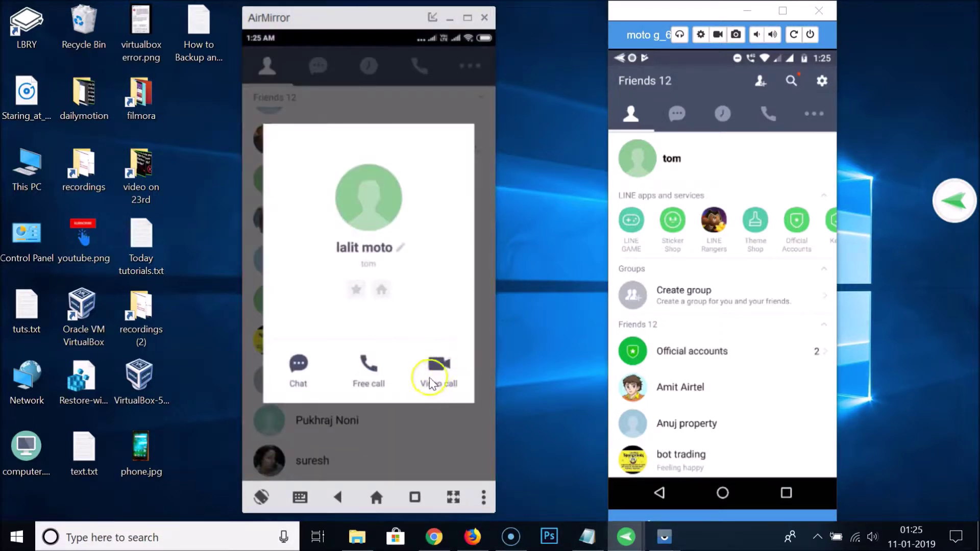
left_click(297, 370)
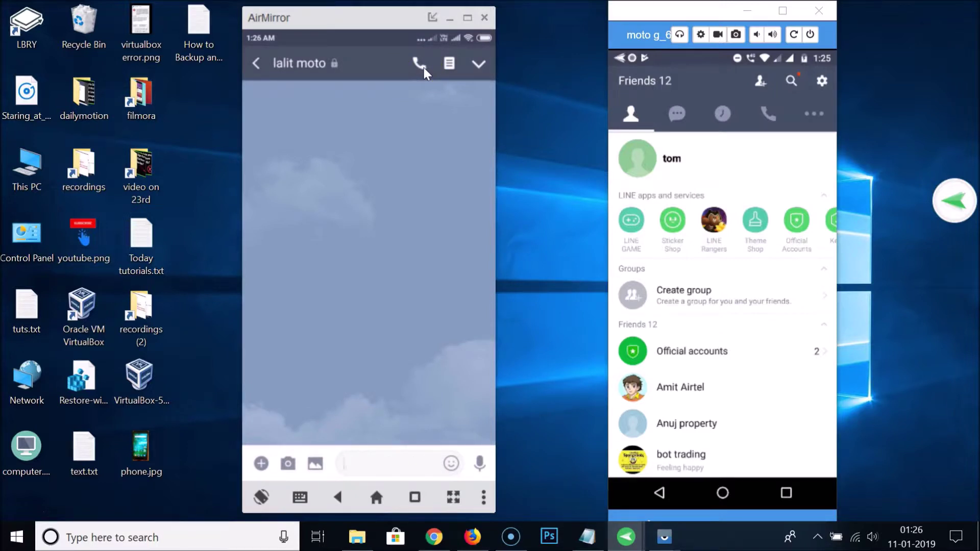
left_click(423, 67)
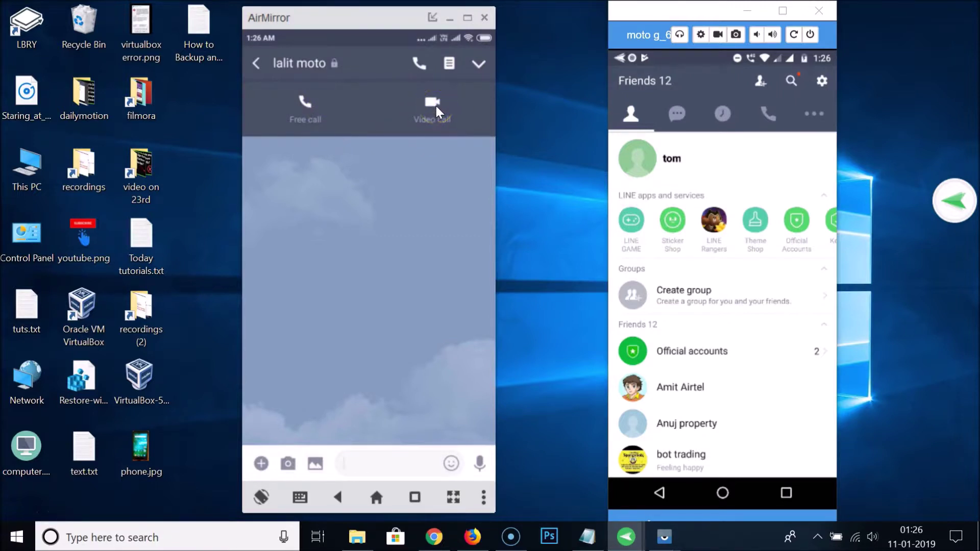
left_click(437, 112)
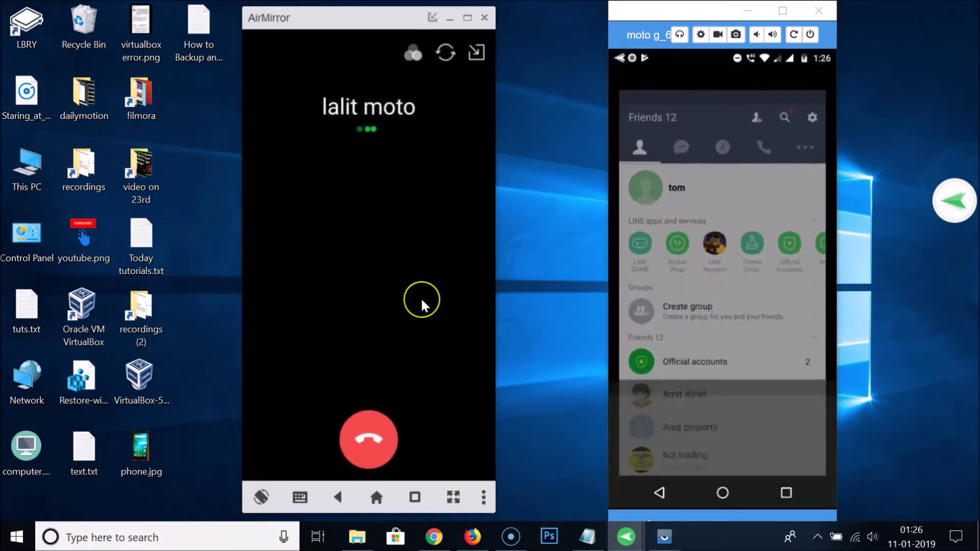